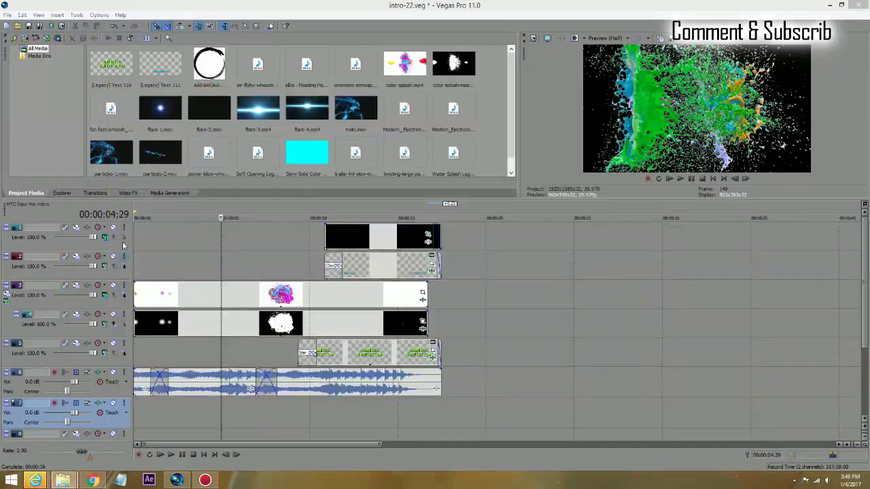
Solo video track 3 so only the colour-splash clip plays in the preview
{"action": "left_click", "coordinate": [125, 286]}
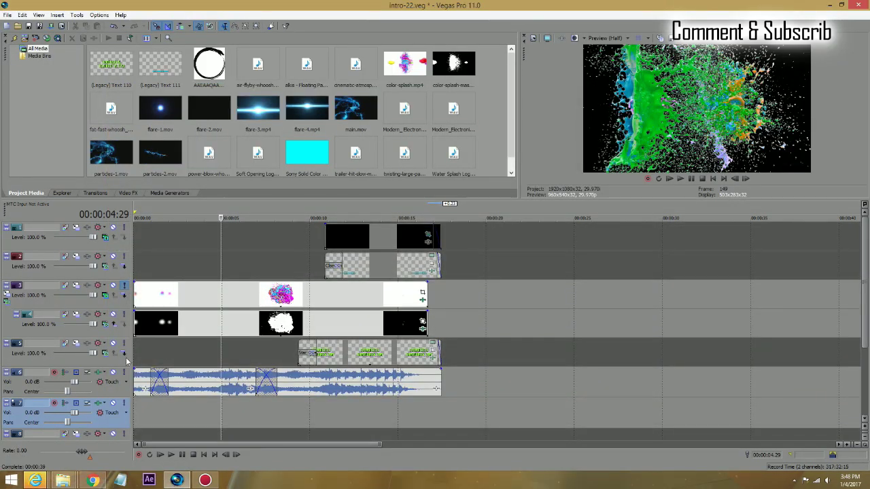
Mute the music track and start playback of the soloed colour-splash track
{"action": "left_click", "coordinate": [113, 371]}
{"action": "left_click", "coordinate": [152, 356]}
{"action": "key", "text": "space"}
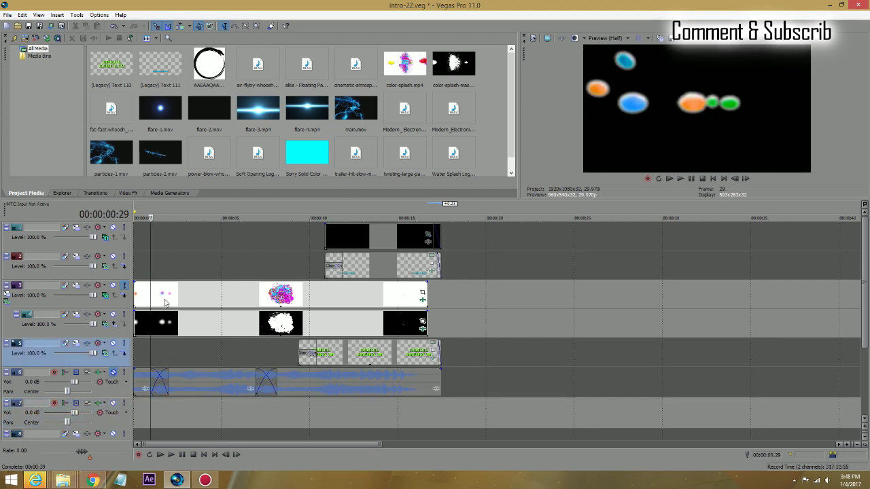
Inspect the splash clip's Color Corrector (Secondary) with hue 193.263, then pause playback
{"action": "left_click", "coordinate": [218, 295]}
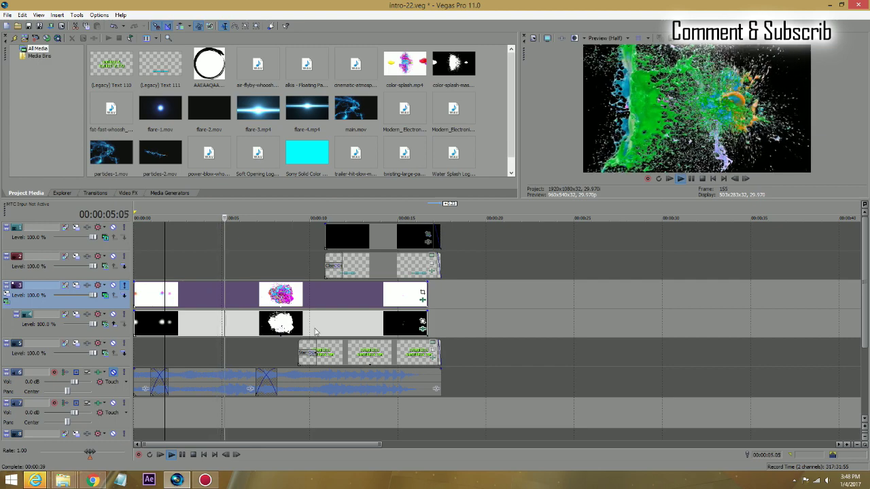
{"action": "left_click", "coordinate": [422, 292]}
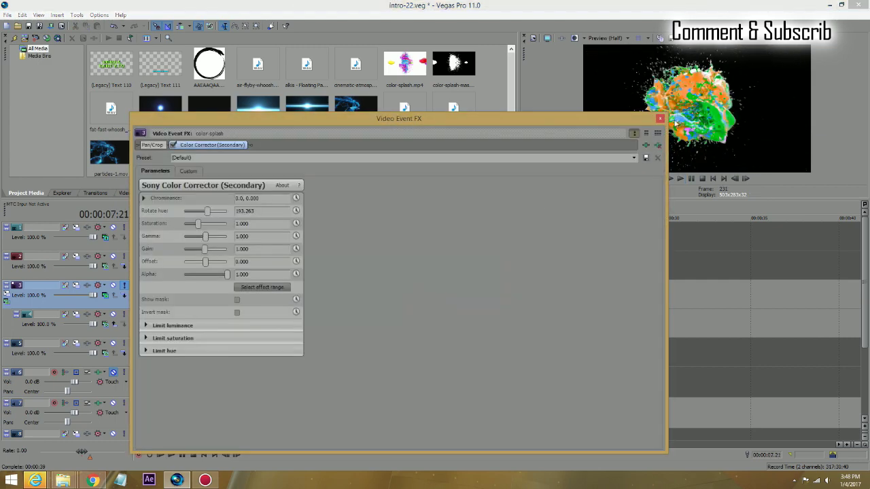
{"action": "left_click", "coordinate": [659, 118]}
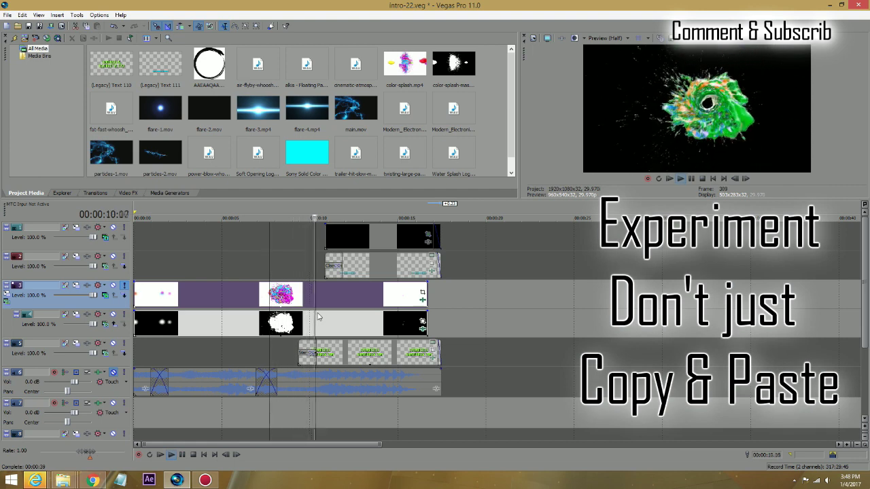
{"action": "key", "text": "Return"}
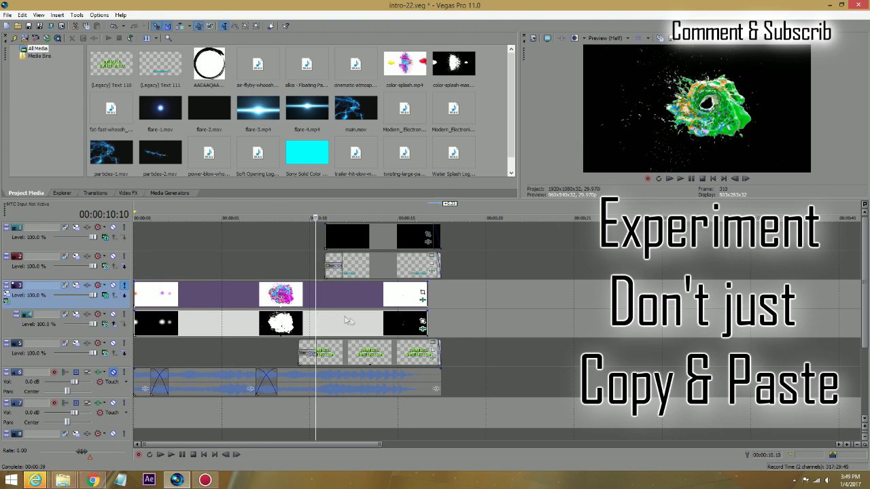
Re-enable the subscribe text and RAMINDIGITAL title tracks, then play the titles over the splash
{"action": "key", "text": "space"}
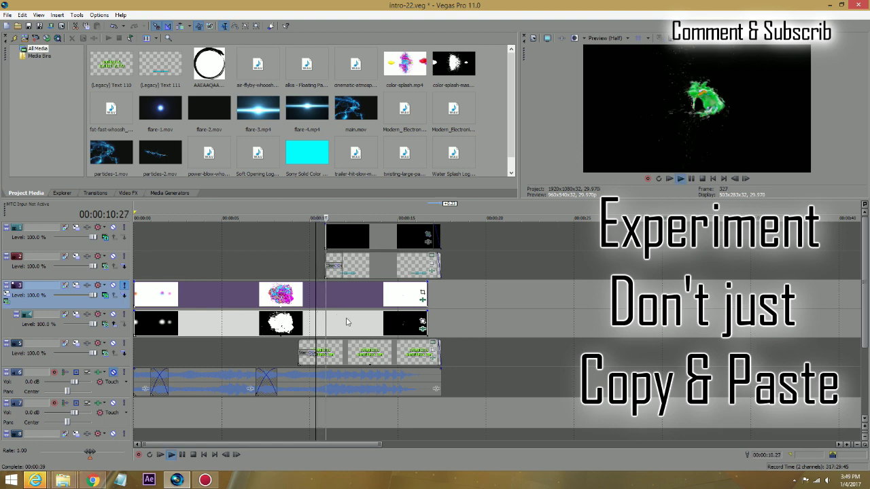
{"action": "key", "text": "Return"}
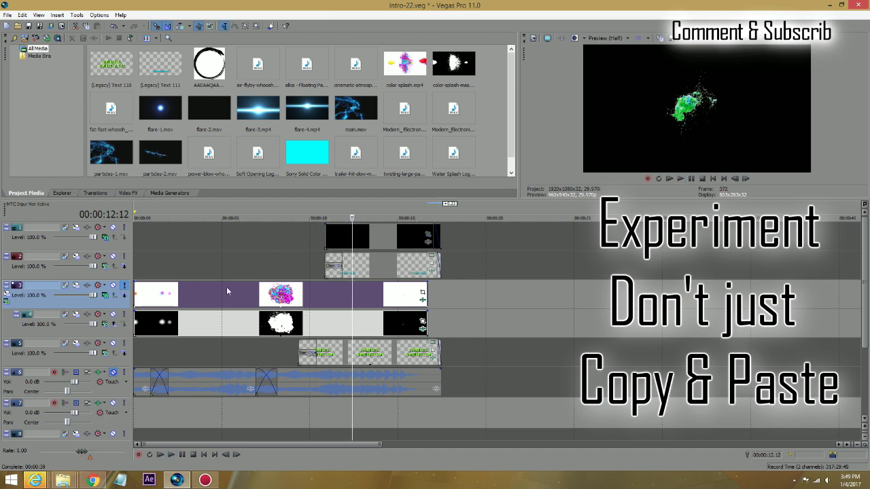
{"action": "left_click", "coordinate": [124, 257]}
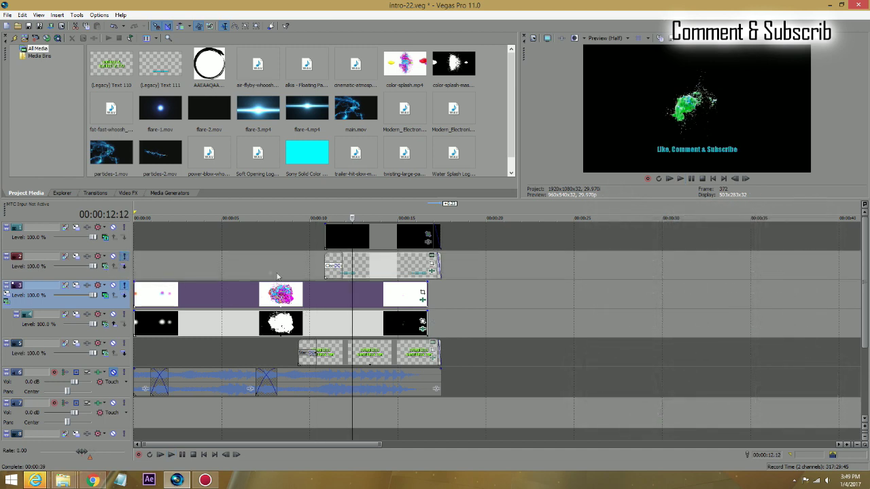
{"action": "left_click", "coordinate": [124, 345]}
{"action": "left_click", "coordinate": [319, 269]}
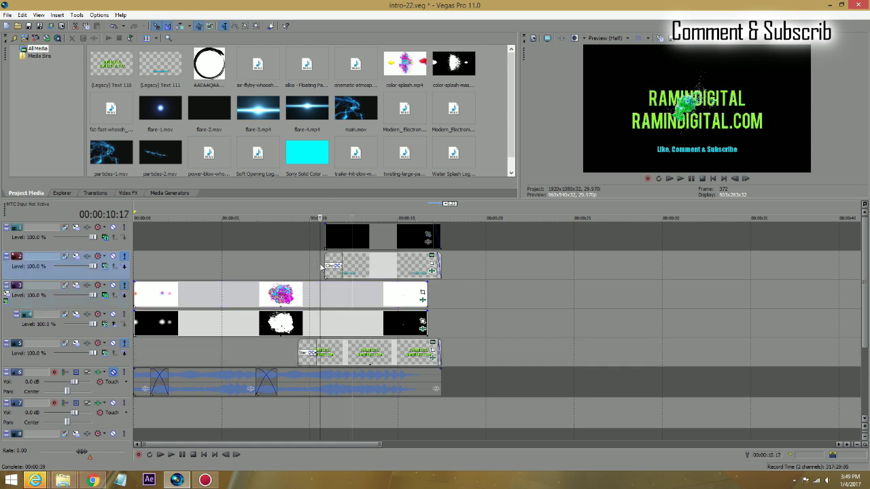
{"action": "key", "text": "space"}
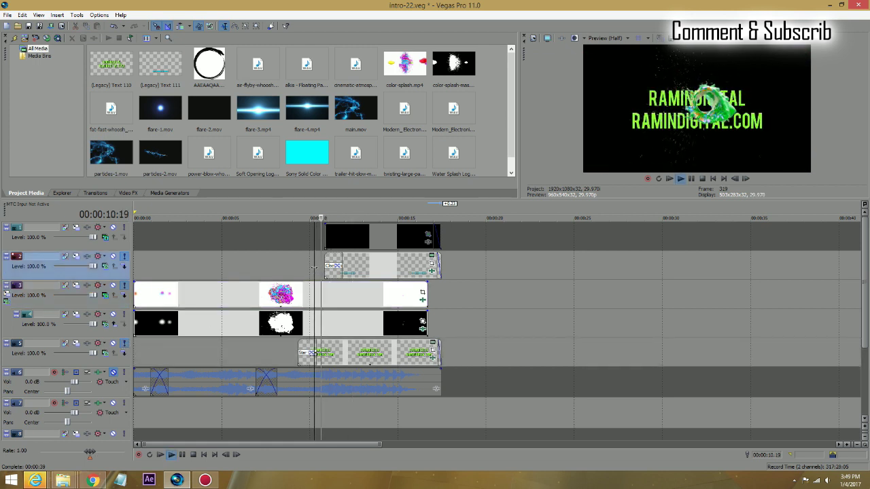
{"action": "key", "text": "Return"}
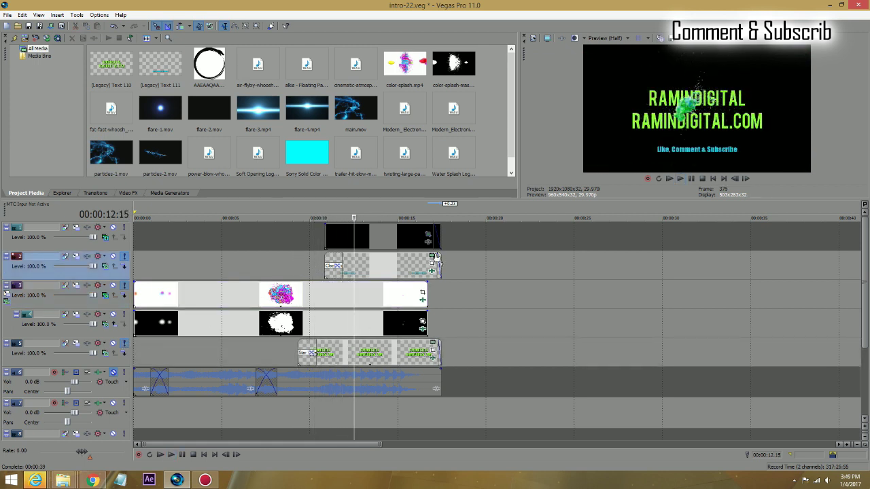
Open the RAMINDIGITAL title's text generator to its colour properties, with the timeline visible
{"action": "left_click", "coordinate": [431, 256]}
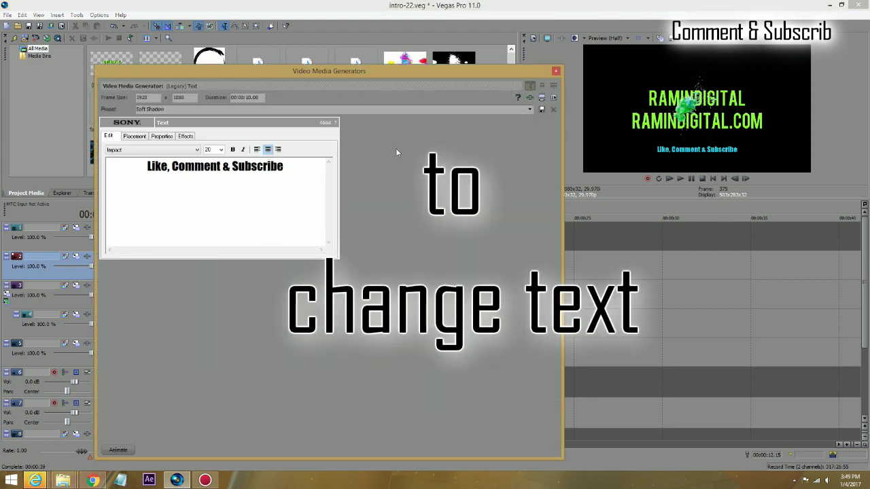
{"action": "left_click", "coordinate": [555, 71]}
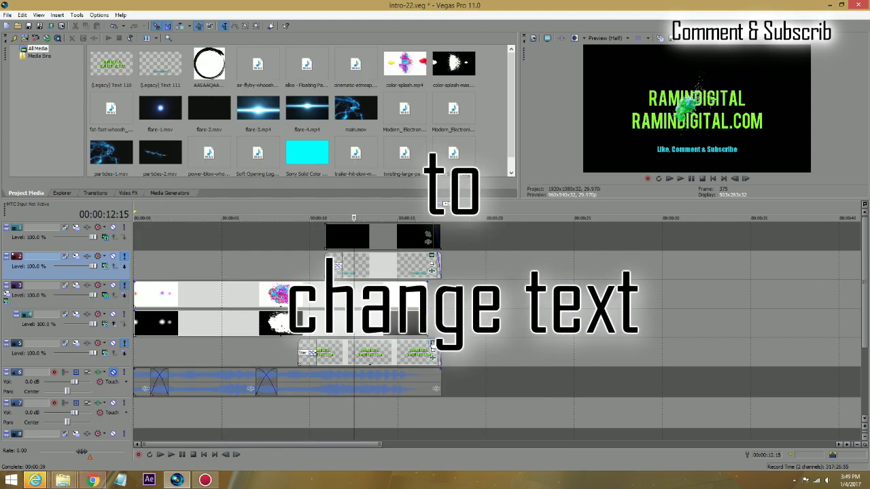
{"action": "left_click", "coordinate": [431, 345]}
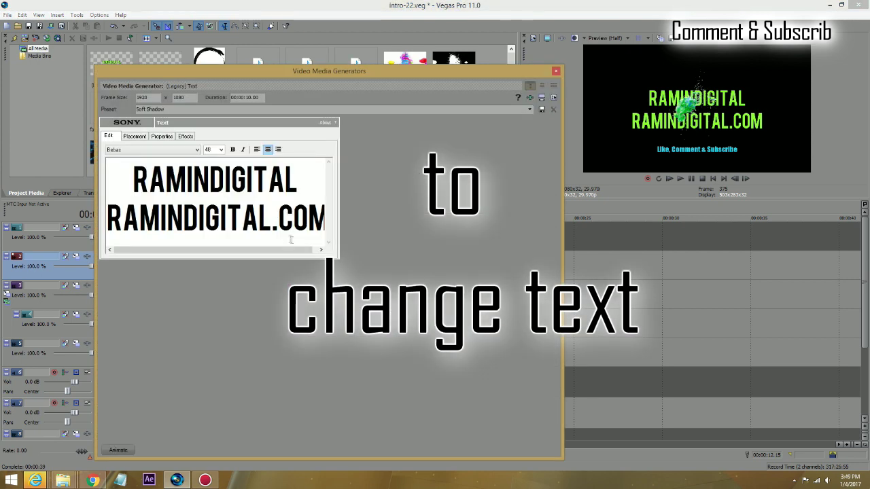
{"action": "left_click", "coordinate": [162, 137]}
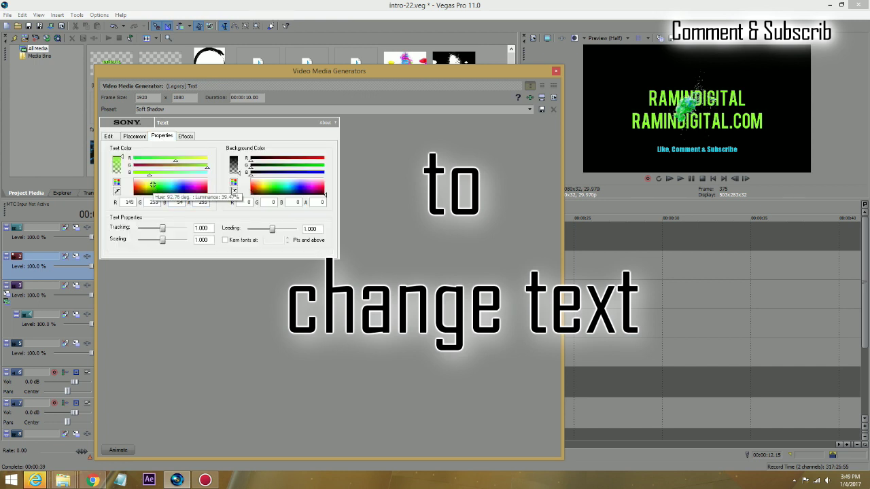
{"action": "left_click_drag", "start_coordinate": [555, 458], "coordinate": [554, 313]}
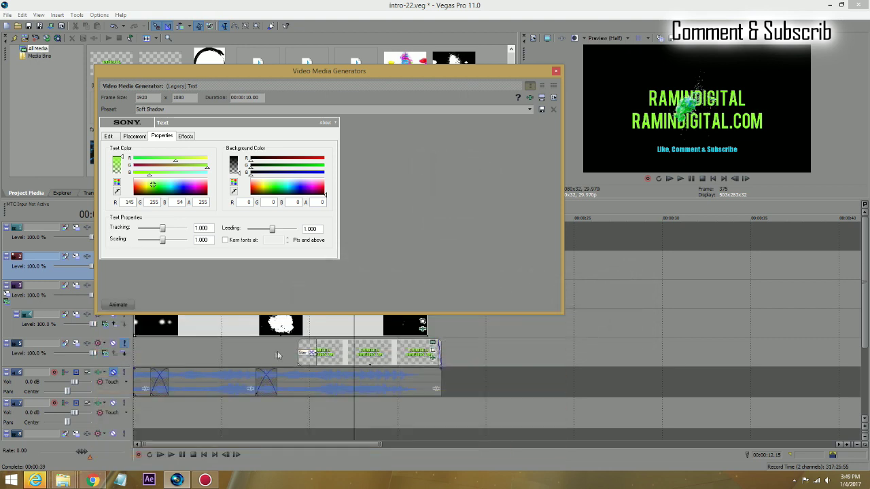
{"action": "left_click", "coordinate": [210, 350]}
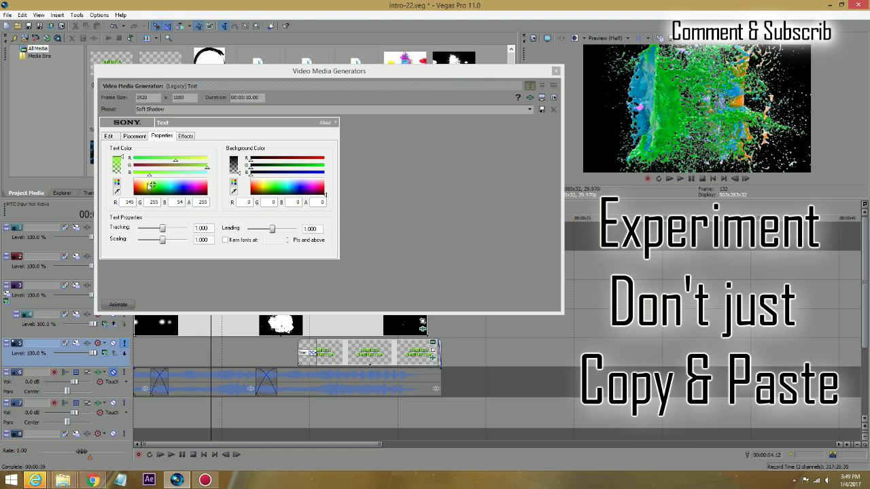
Change the title text colour from green to orange (255, 190, 81) and preview it
{"action": "mouse_move", "coordinate": [153, 187]}
{"action": "left_mouse_down"}
{"action": "mouse_move", "coordinate": [129, 188]}
{"action": "mouse_move", "coordinate": [141, 185]}
{"action": "left_mouse_up"}
{"action": "left_click", "coordinate": [353, 405]}
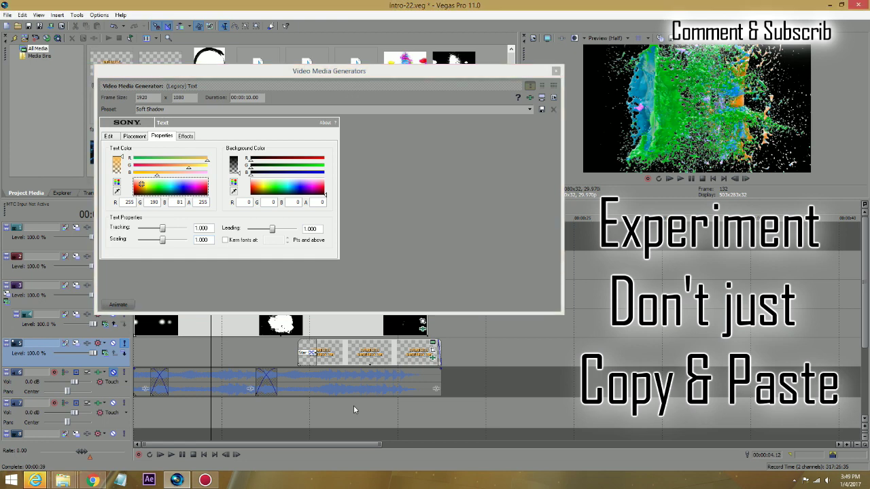
{"action": "left_click", "coordinate": [555, 70]}
{"action": "left_click", "coordinate": [306, 272]}
Play the title section from the titles' start to the intro's end
{"action": "key", "text": "space"}
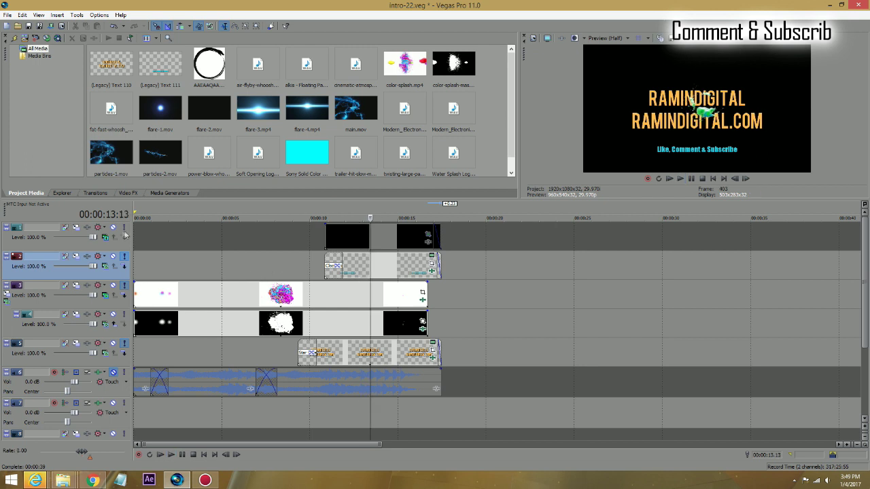
{"action": "left_click", "coordinate": [313, 275]}
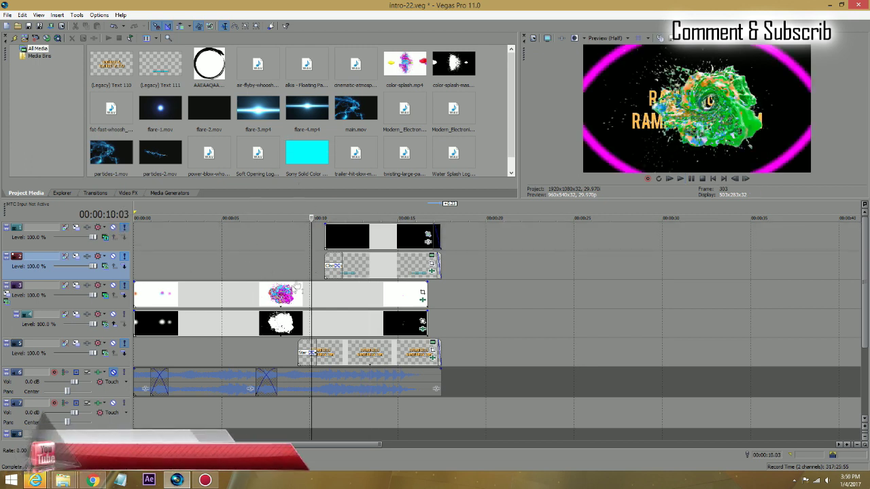
{"action": "left_click", "coordinate": [315, 266]}
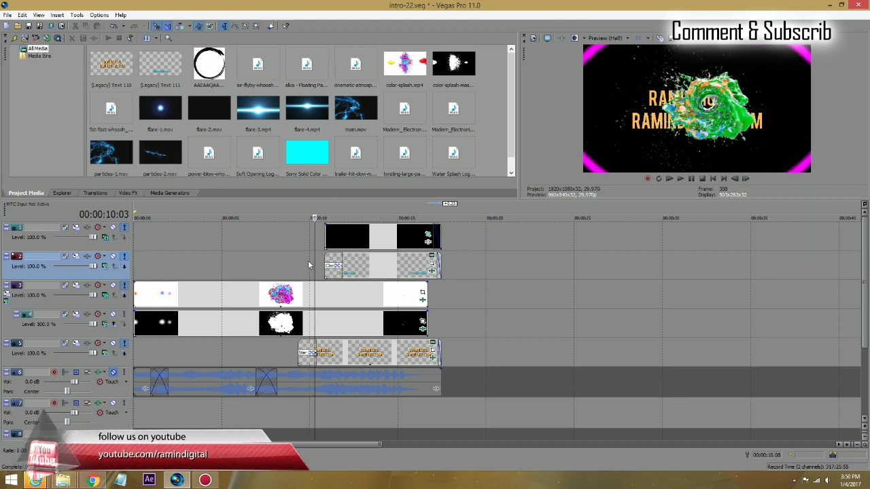
{"action": "key", "text": "space"}
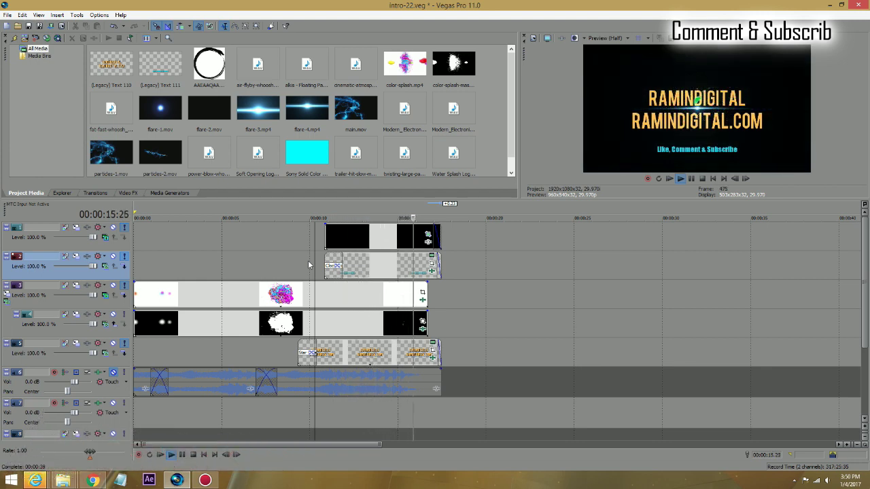
{"action": "key", "text": "Return"}
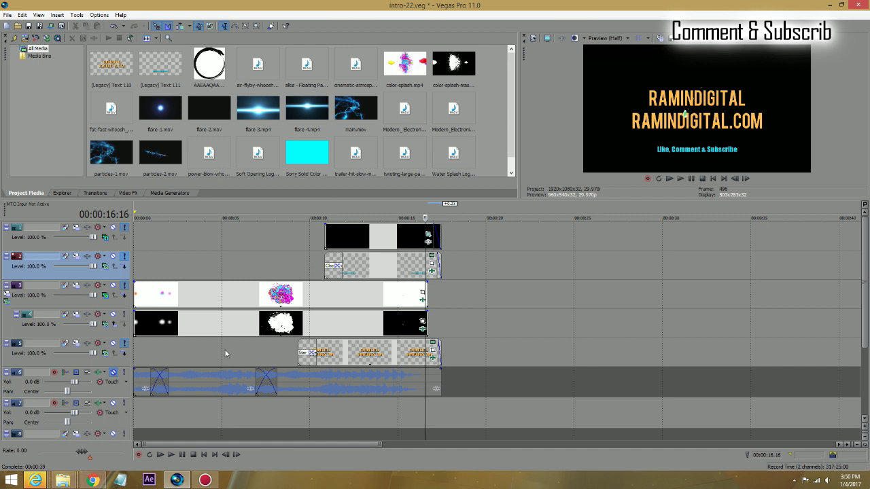
Turn off the solo/mute toggles so all video tracks are active again
{"action": "left_click", "coordinate": [123, 344]}
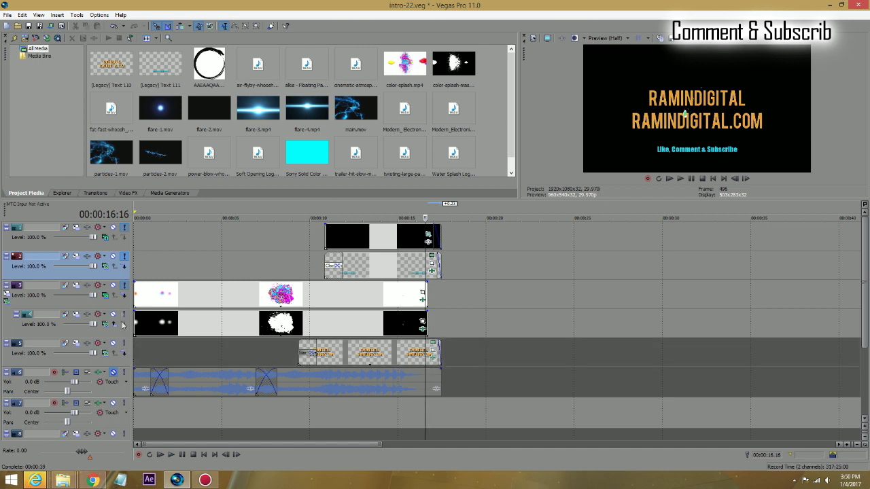
{"action": "left_click", "coordinate": [124, 285]}
{"action": "left_click", "coordinate": [123, 256]}
{"action": "left_click", "coordinate": [124, 228]}
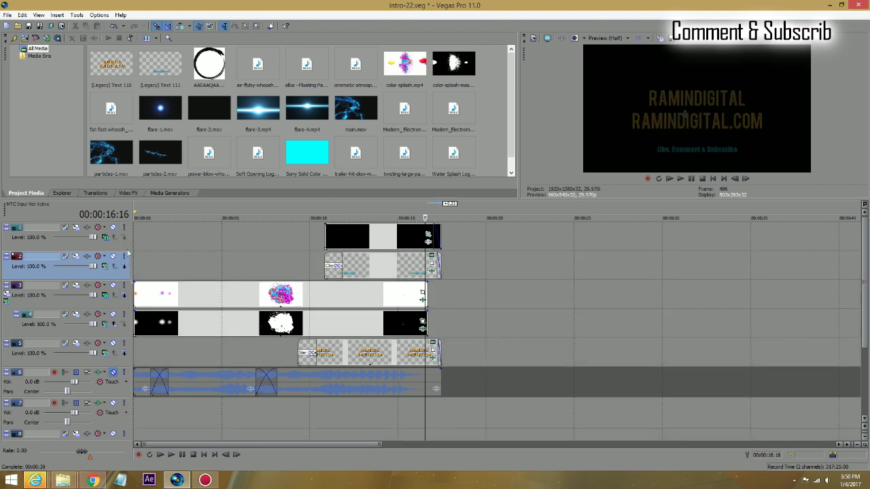
{"action": "left_click", "coordinate": [193, 407]}
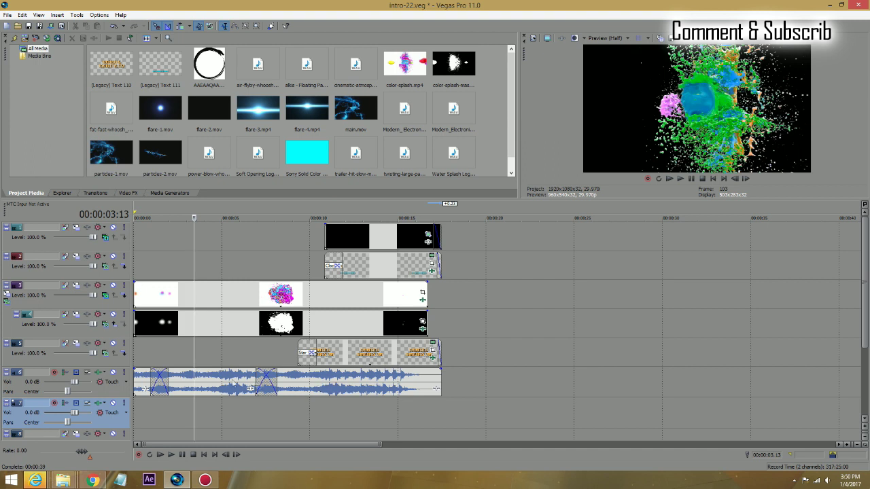
{"action": "left_click", "coordinate": [140, 411]}
{"action": "key", "text": "space"}
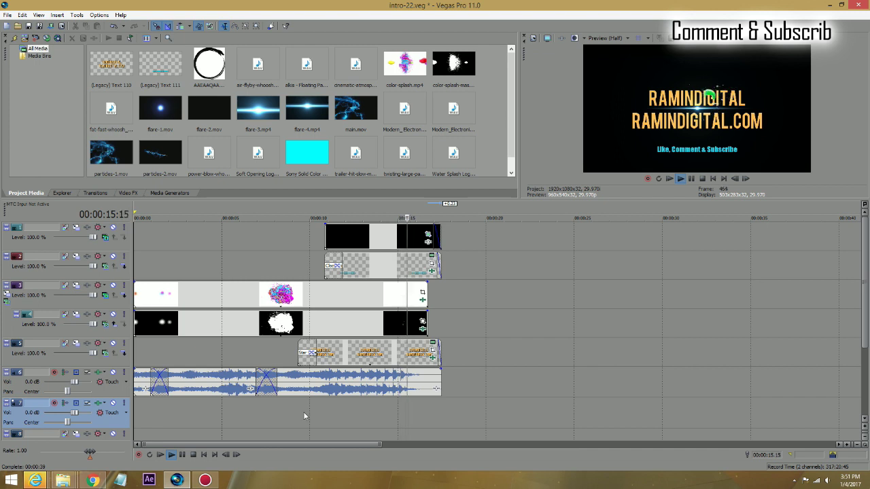
{"action": "key", "text": "Return"}
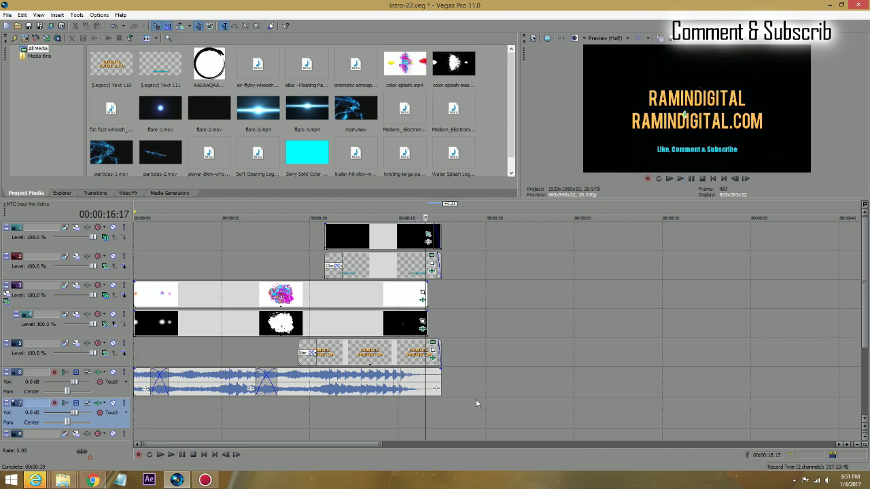